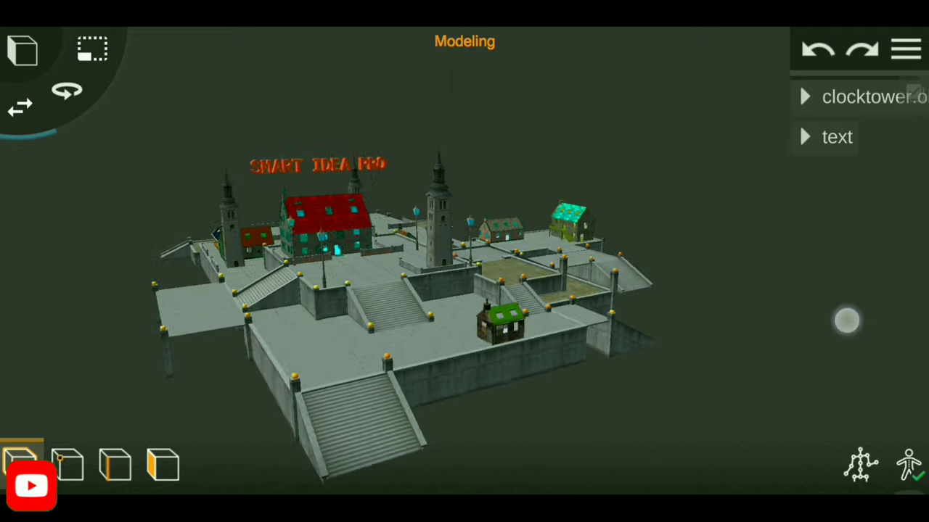
Launch Prisma3D to the Projects screen listing six saved projects, including pizzo tower.
mouse_move(847, 320)
mouse_down()
mouse_move(781, 338)
mouse_move(800, 338)
mouse_up()
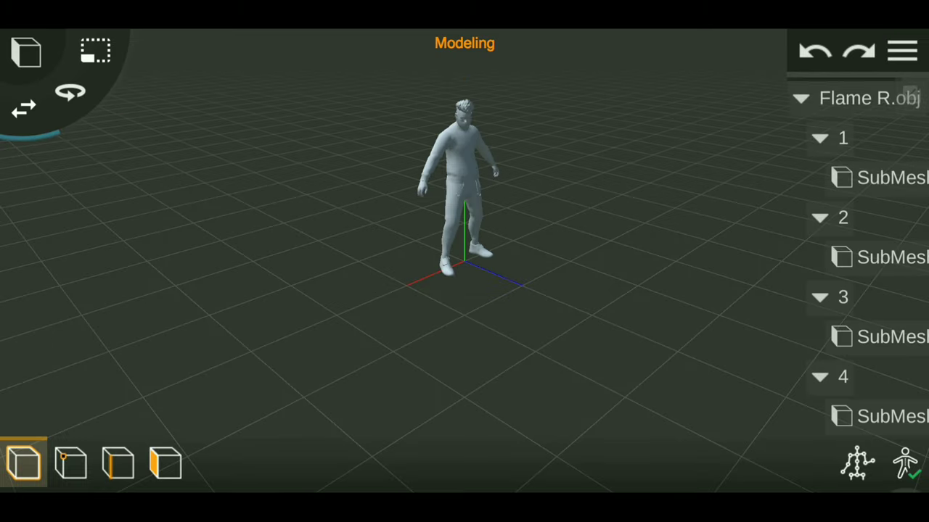
Open the imported Flame R.obj figure, collapse its object list, and select it to show Mesh settings.
mouse_move(696, 236)
mouse_down()
mouse_move(634, 227)
mouse_move(718, 257)
mouse_move(701, 218)
mouse_move(723, 234)
mouse_move(710, 261)
mouse_move(706, 244)
mouse_move(724, 249)
mouse_move(682, 240)
mouse_move(673, 222)
mouse_up()
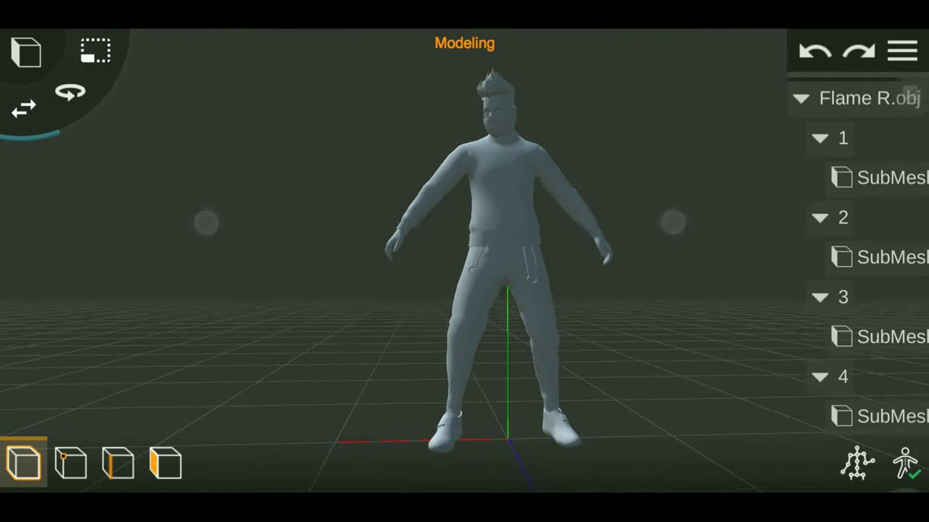
click(863, 98)
click(793, 97)
click(754, 245)
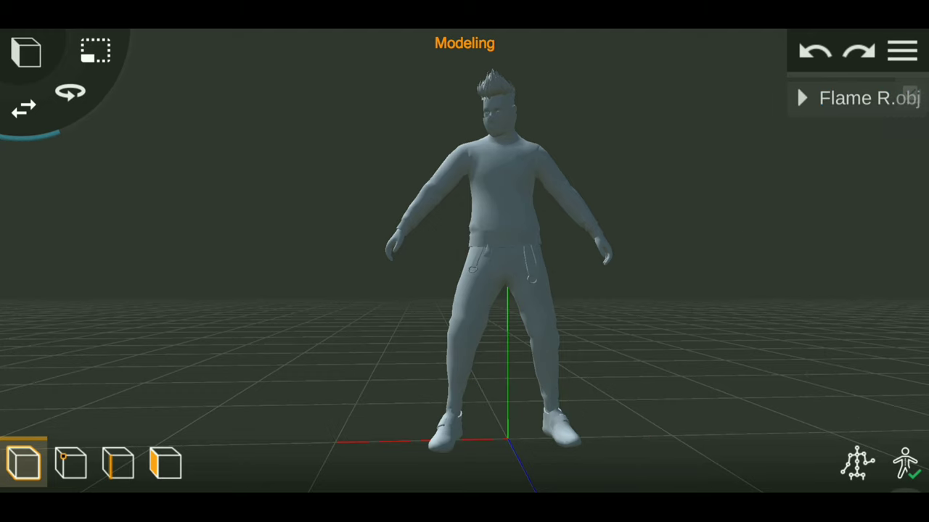
mouse_move(710, 251)
mouse_down()
mouse_move(701, 251)
mouse_move(741, 256)
mouse_up()
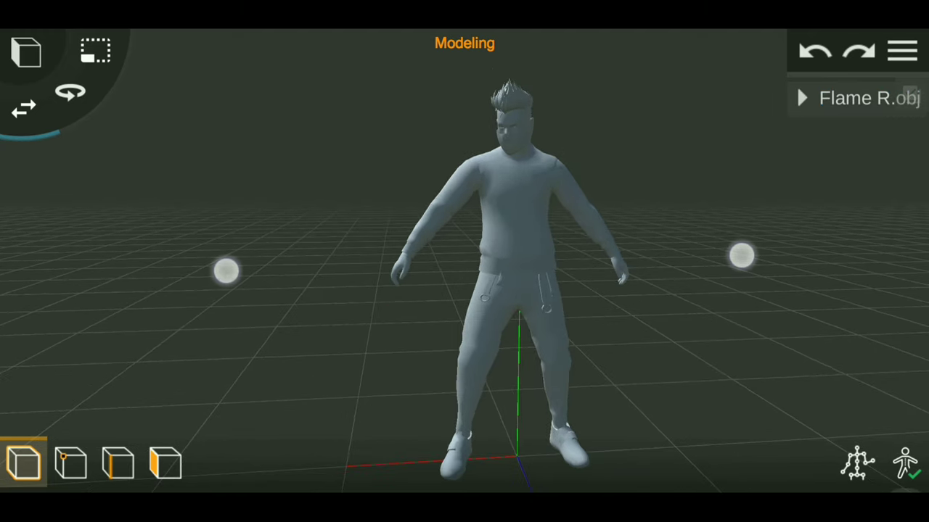
click(863, 98)
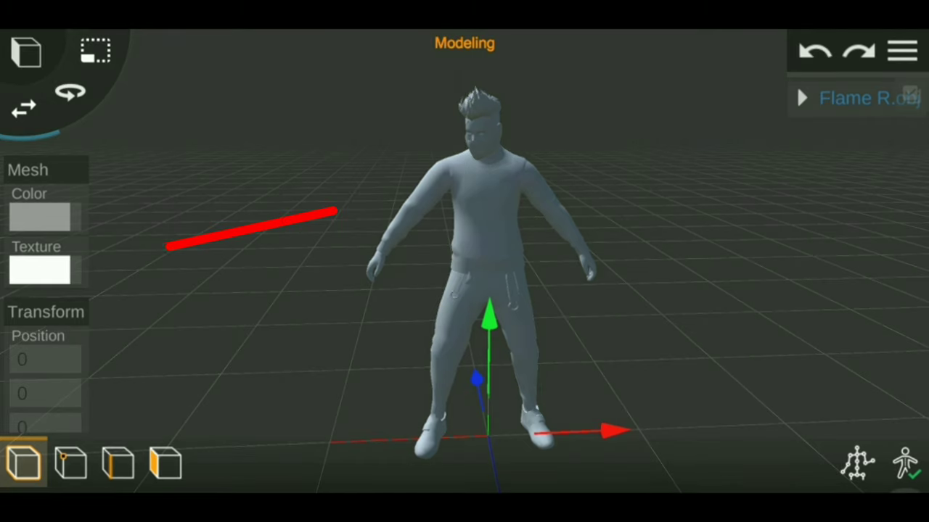
click(40, 270)
click(317, 237)
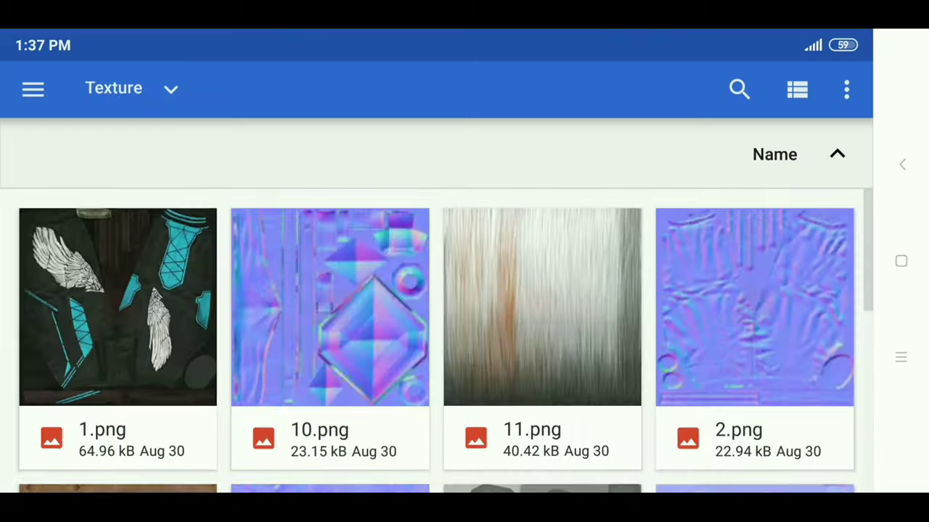
scroll(435, 341, down, 2)
scroll(435, 341, down, 5)
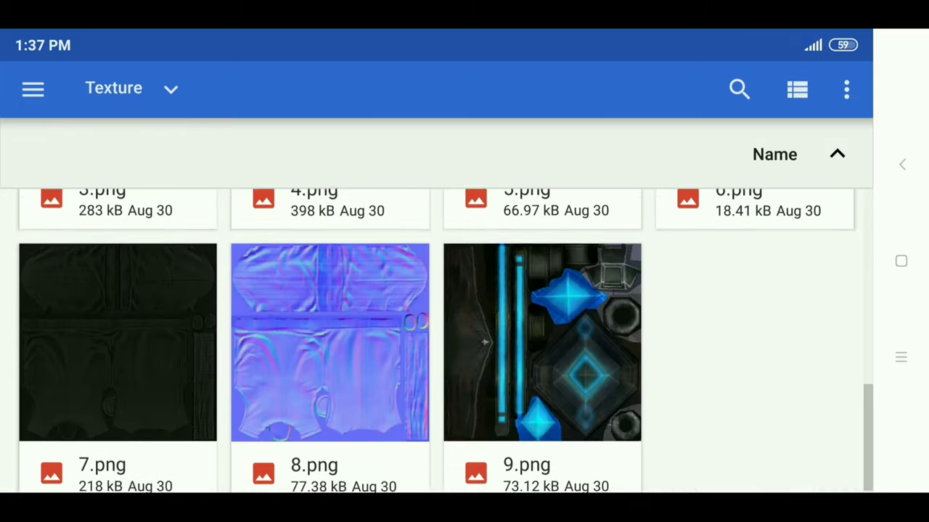
click(117, 263)
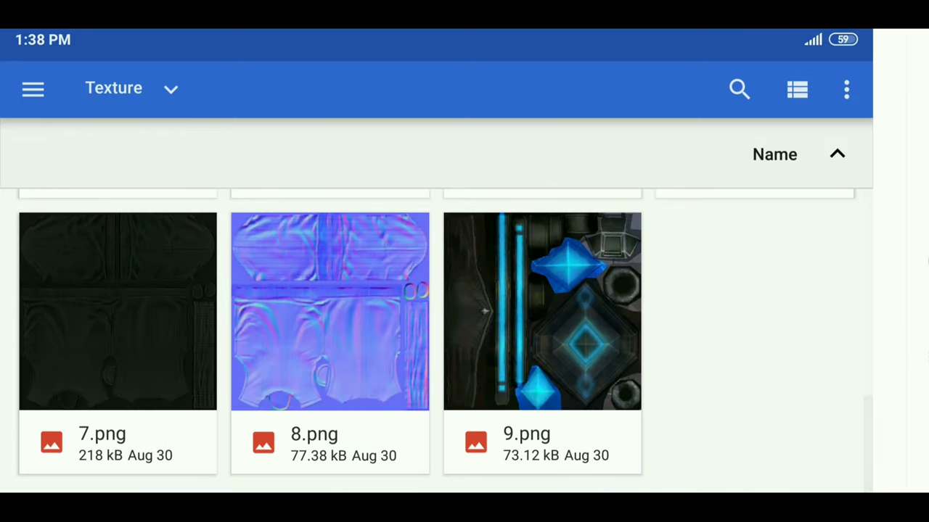
click(485, 311)
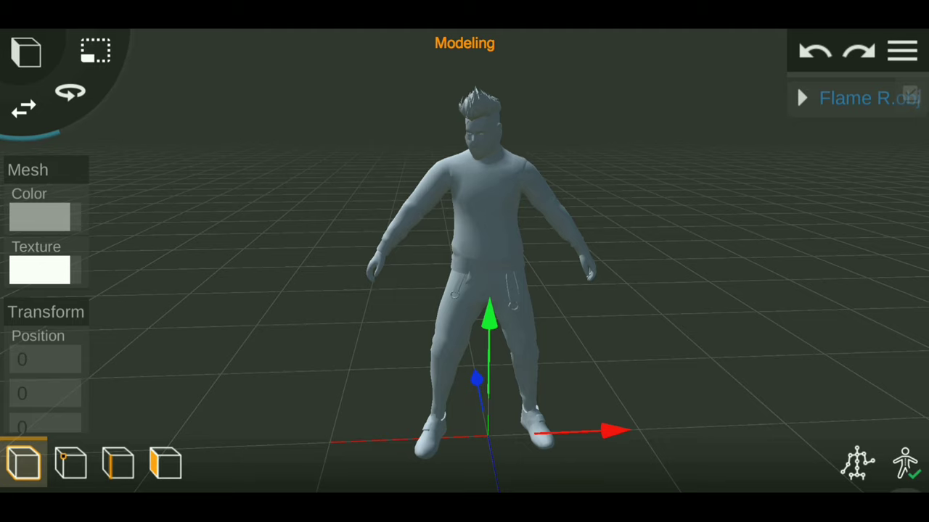
Orbit and tilt to show the ground axes, then bring up the main menu offering Save.
drag(684, 276, 666, 294)
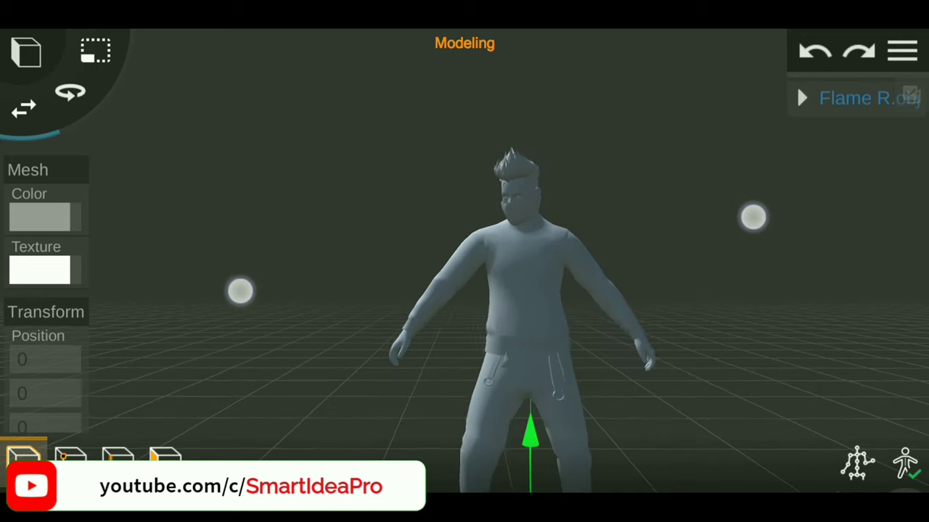
scroll(487, 249, down, 2)
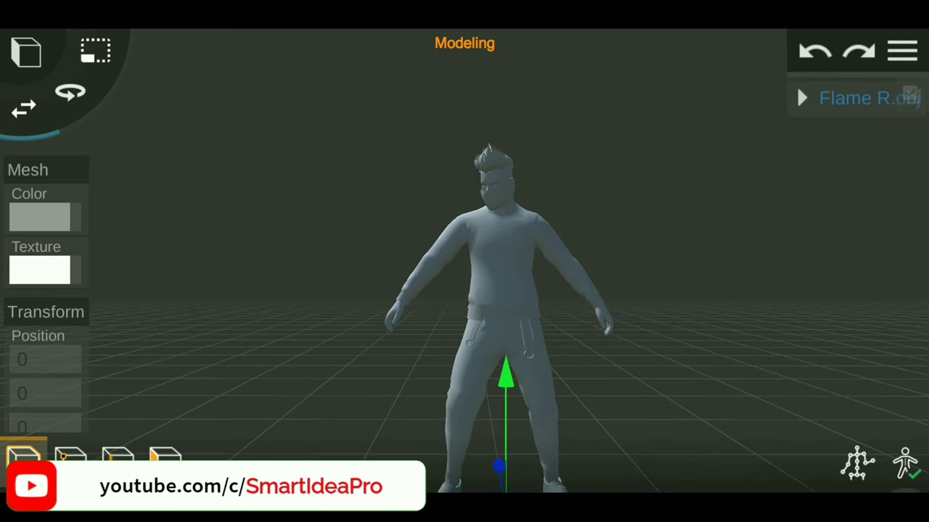
mouse_move(779, 239)
mouse_down()
mouse_move(762, 271)
mouse_move(796, 270)
mouse_up()
click(902, 51)
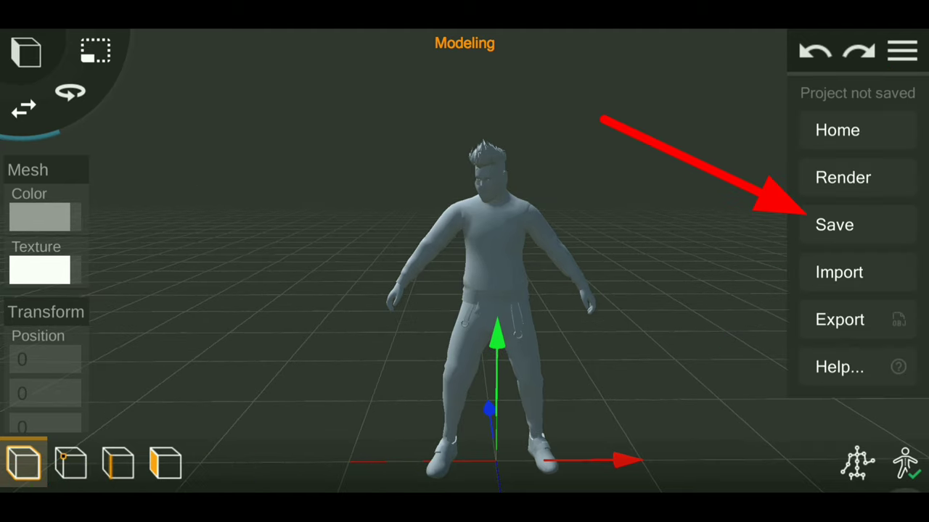
Save the project as 'flame r fff', replacing the default name Project01.
click(834, 224)
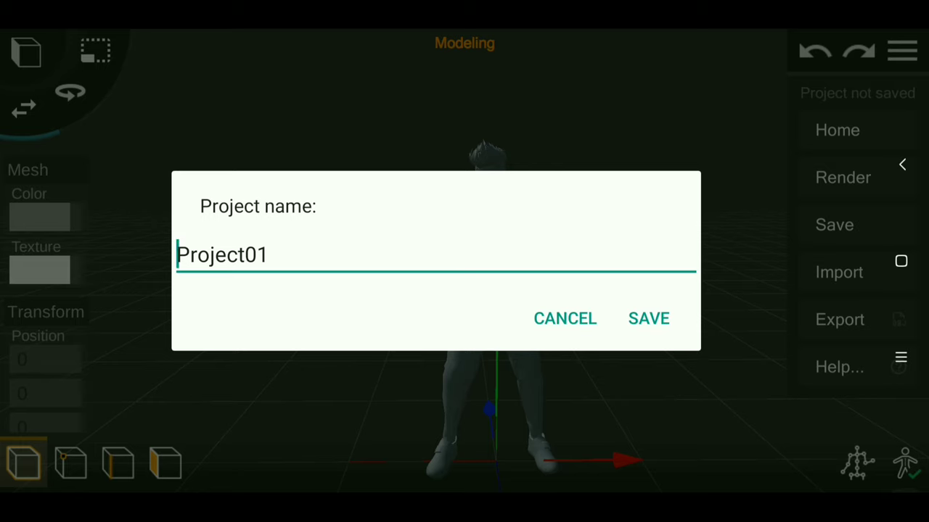
click(435, 256)
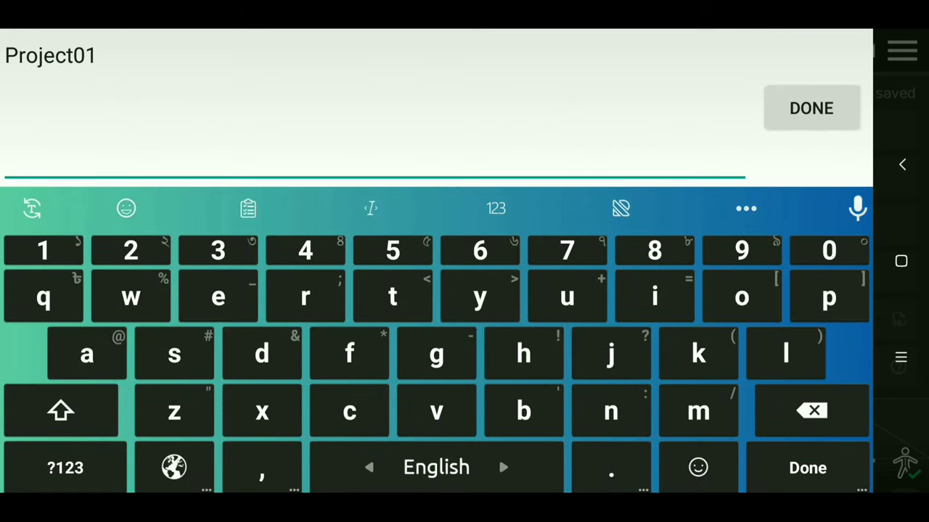
click(805, 394)
key(BackSpace)
key(BackSpace)
key(BackSpace)
text(flame r)
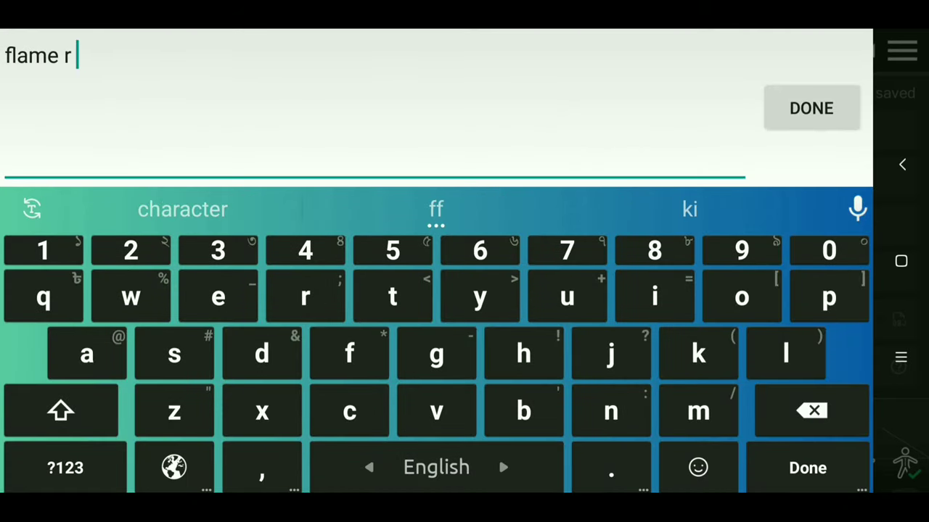
text( fff)
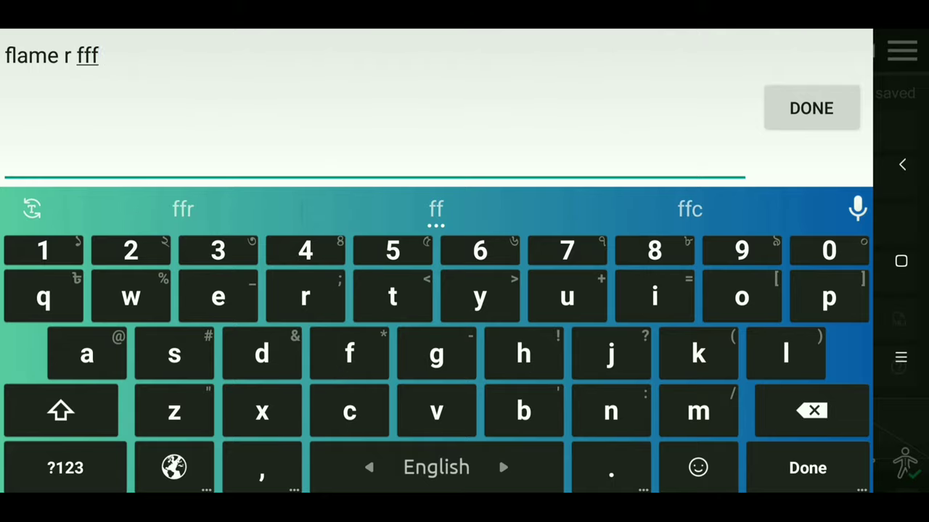
key(Return)
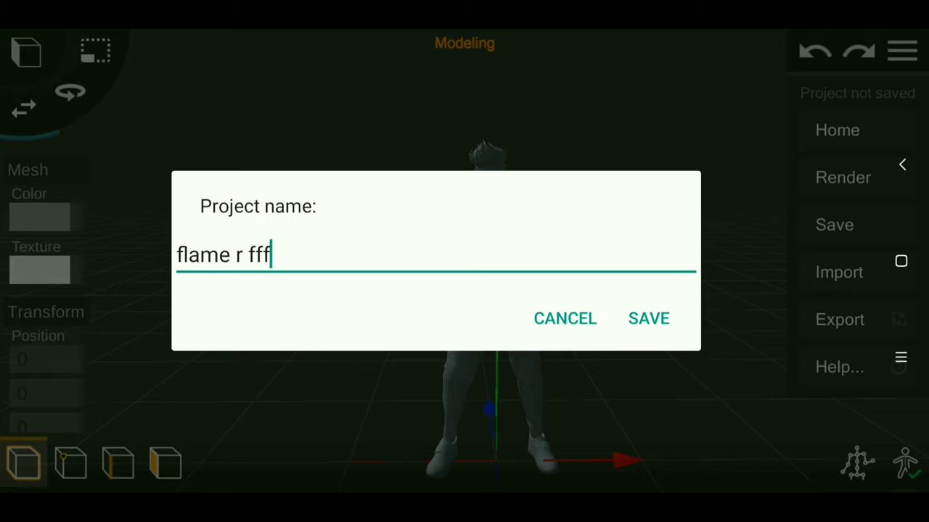
click(649, 319)
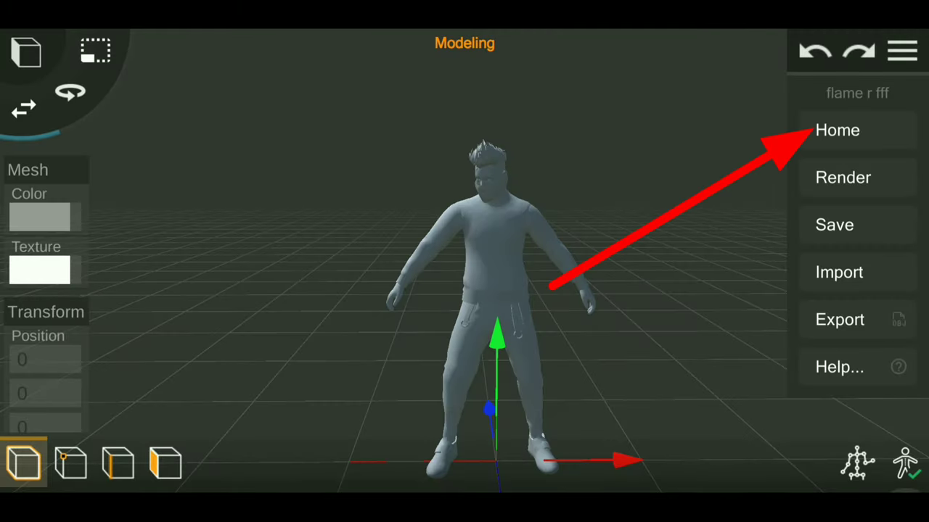
Return to the project list, reopen flame r fff, and collapse the Flame R.obj object list.
click(837, 130)
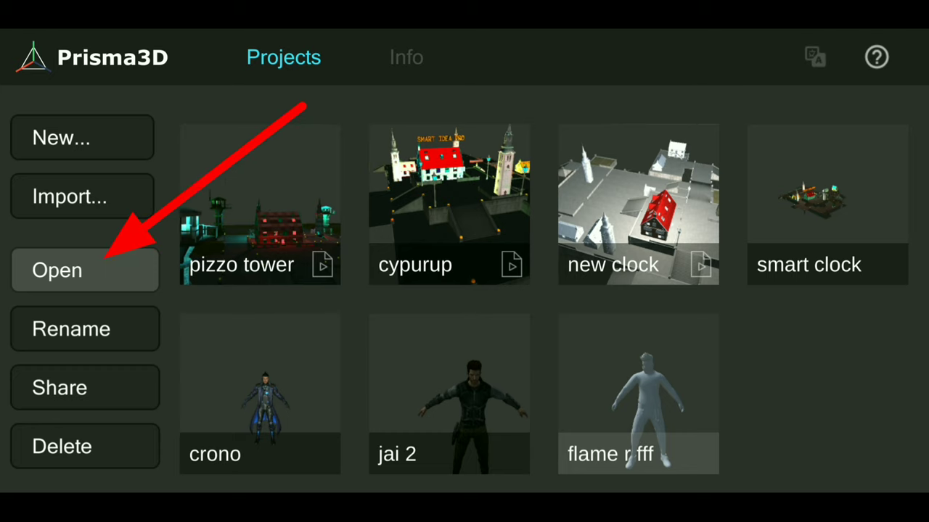
click(58, 270)
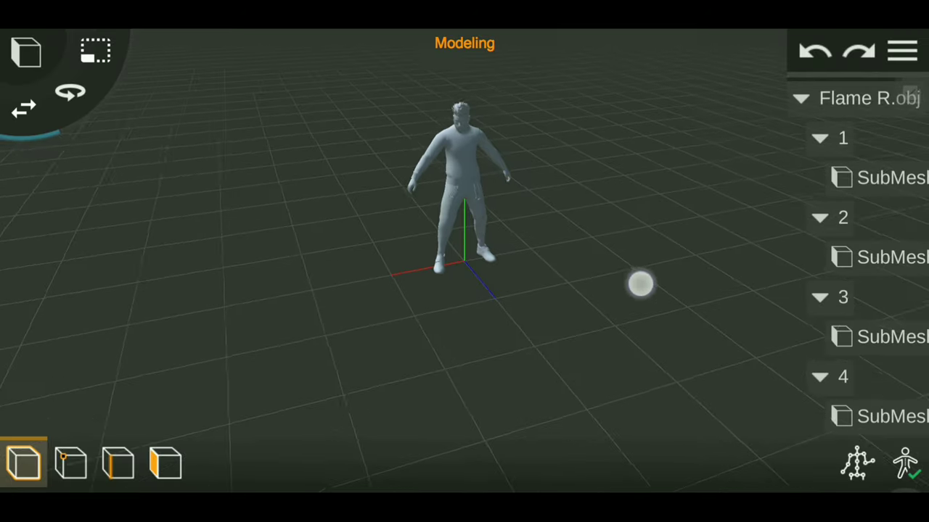
scroll(428, 304, up, 5)
click(798, 101)
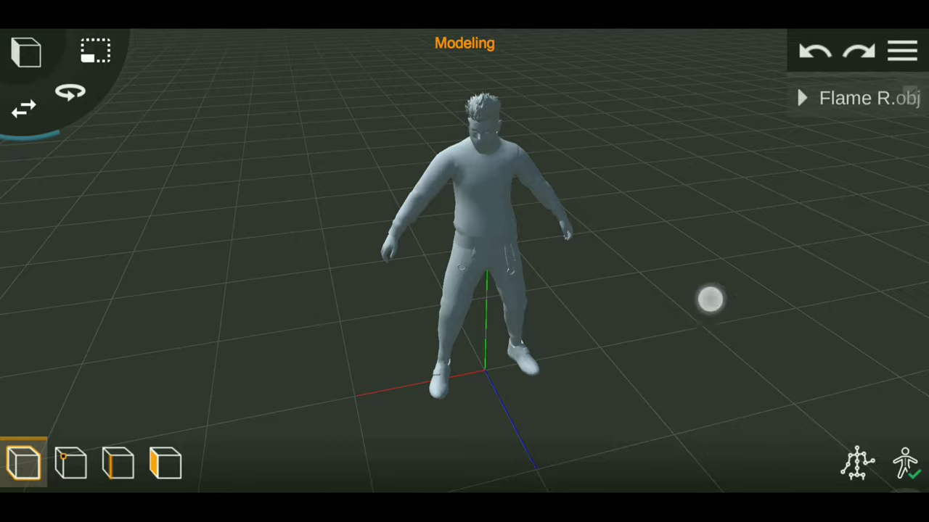
drag(711, 300, 686, 282)
scroll(774, 229, down, 3)
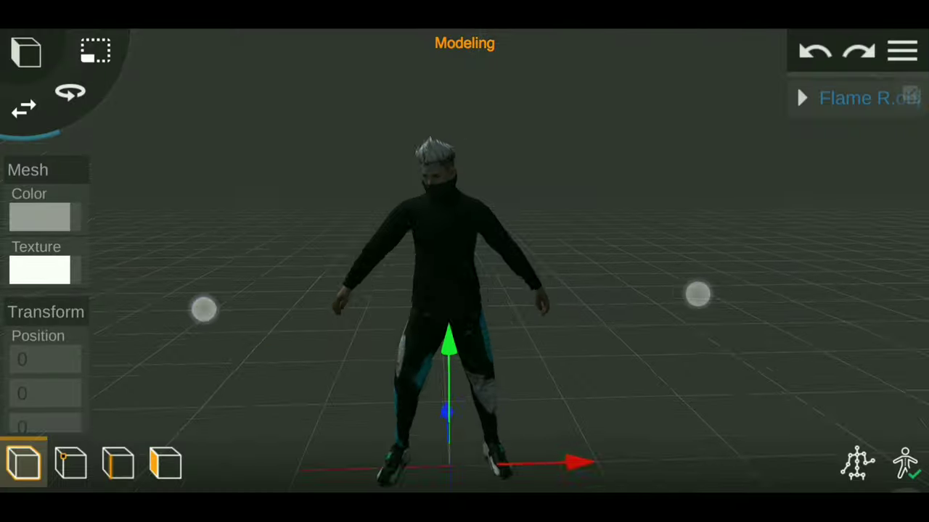
Orbit lower and closer around the textured character to view its side.
mouse_move(698, 294)
mouse_down()
mouse_move(860, 341)
mouse_move(804, 271)
mouse_move(868, 236)
mouse_move(790, 246)
mouse_move(639, 345)
mouse_move(649, 315)
mouse_move(756, 334)
mouse_move(626, 340)
mouse_move(740, 288)
mouse_move(759, 253)
mouse_up()
mouse_move(218, 312)
mouse_down()
mouse_move(166, 321)
mouse_move(174, 317)
mouse_up()
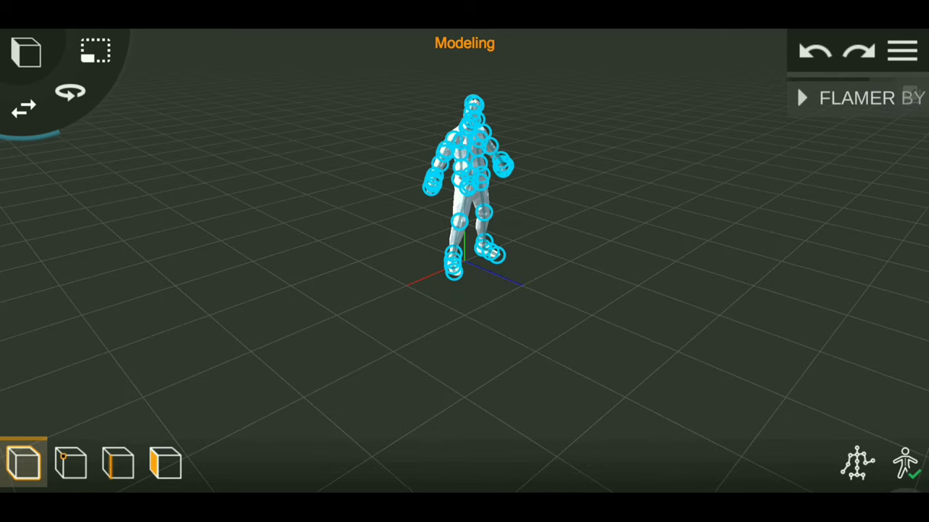
Expand the rigged character's parts list and zoom in on the figure.
click(804, 98)
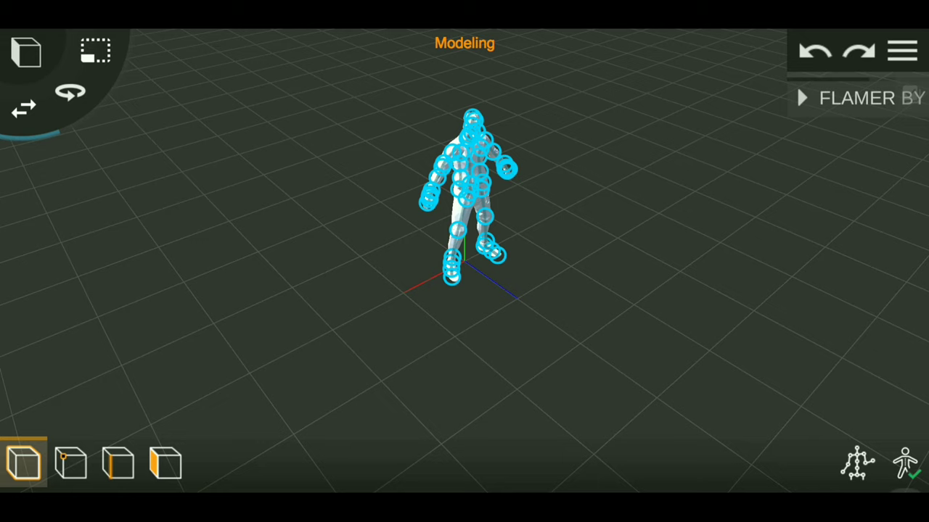
mouse_move(725, 207)
mouse_down()
mouse_move(686, 188)
mouse_move(715, 182)
mouse_up()
scroll(464, 314, up, 5)
scroll(464, 314, up, 3)
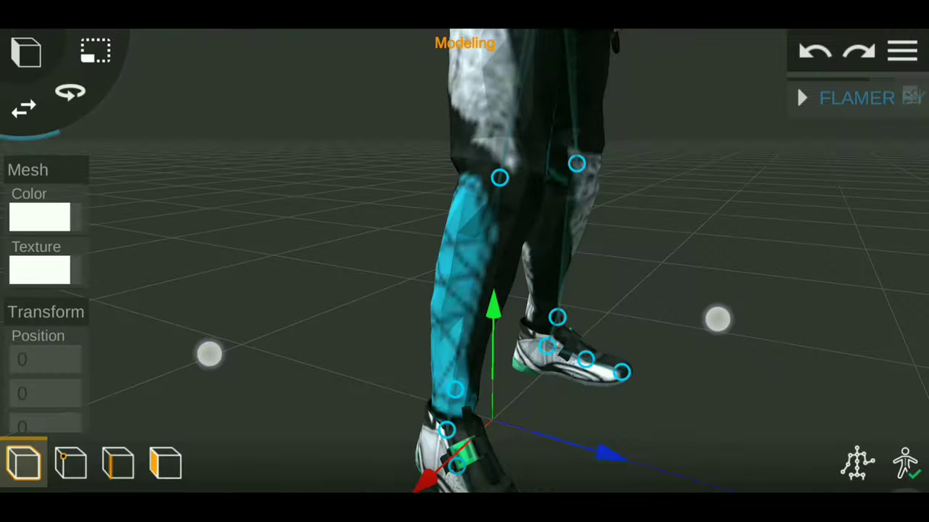
Bring up the project menu, then orbit and zoom to view the textured rig from the sides and front.
scroll(454, 316, down, 5)
scroll(453, 316, up, 3)
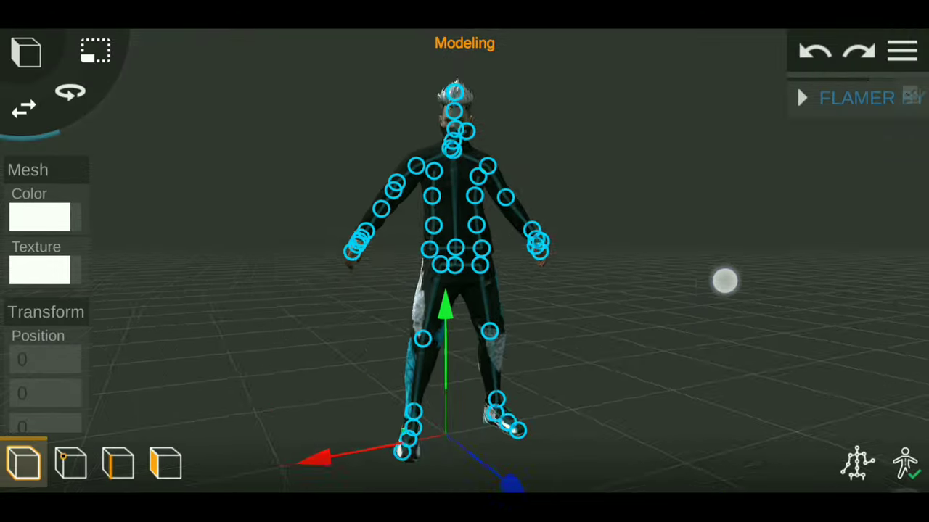
click(902, 51)
drag(684, 296, 682, 256)
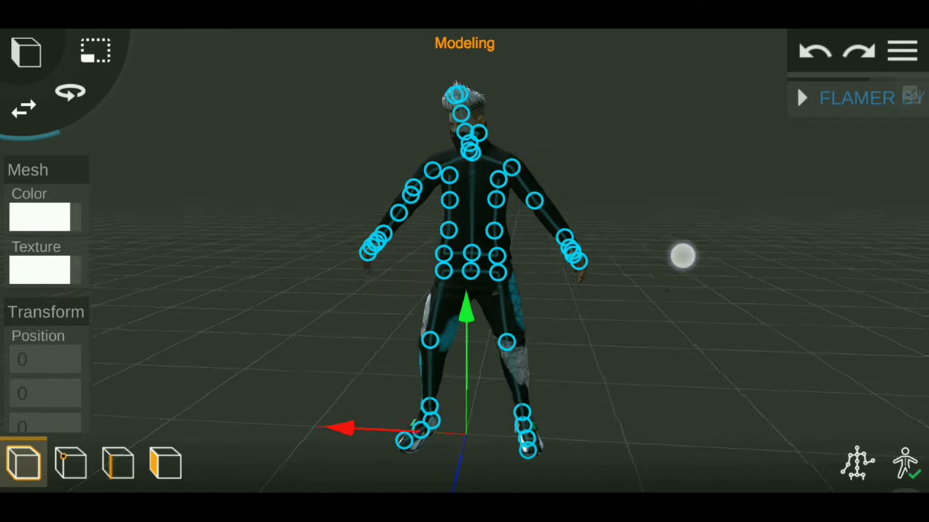
drag(777, 298, 659, 324)
mouse_move(731, 306)
mouse_down()
mouse_move(631, 337)
mouse_move(841, 317)
mouse_move(761, 269)
mouse_move(841, 263)
mouse_up()
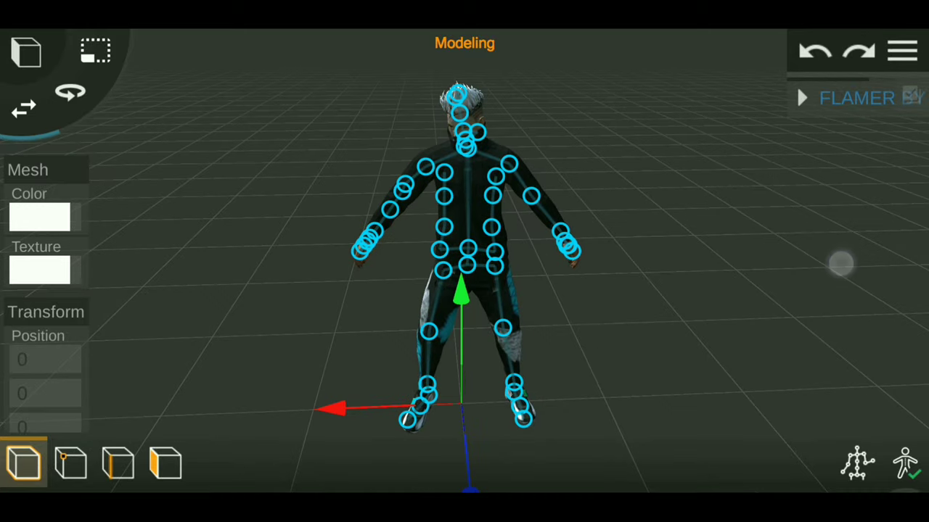
mouse_move(752, 274)
mouse_down()
mouse_move(765, 317)
mouse_move(715, 320)
mouse_up()
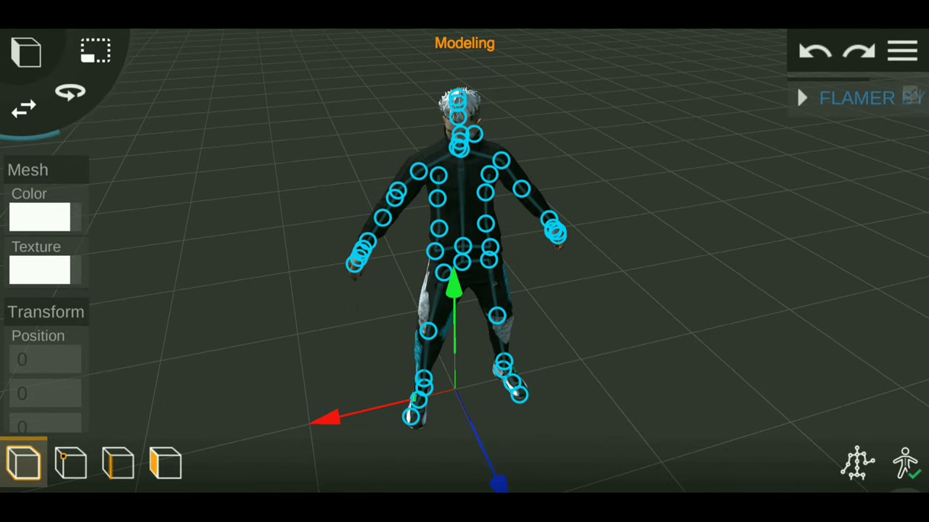
scroll(445, 303, up, 3)
scroll(447, 303, up, 2)
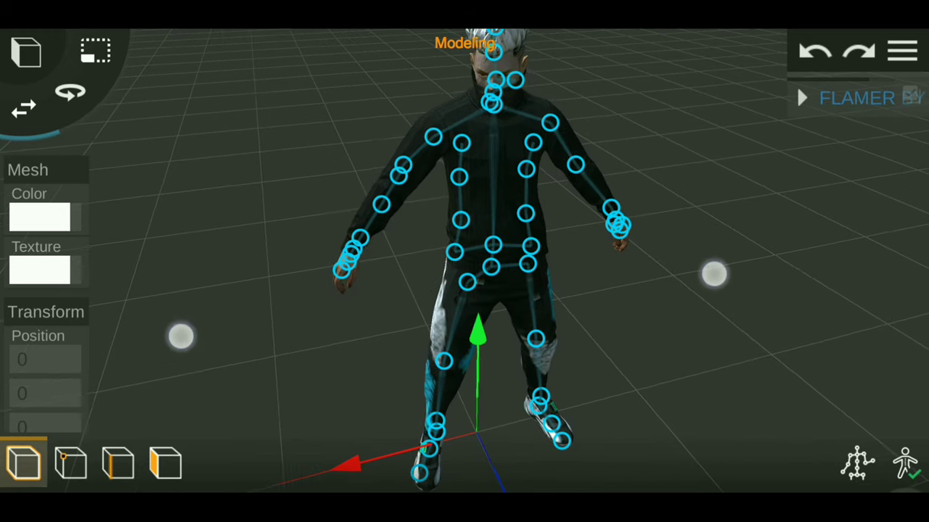
scroll(437, 262, up, 2)
scroll(436, 261, up, 2)
mouse_move(769, 276)
mouse_down()
mouse_move(788, 270)
mouse_move(681, 270)
mouse_move(824, 261)
mouse_move(764, 255)
mouse_up()
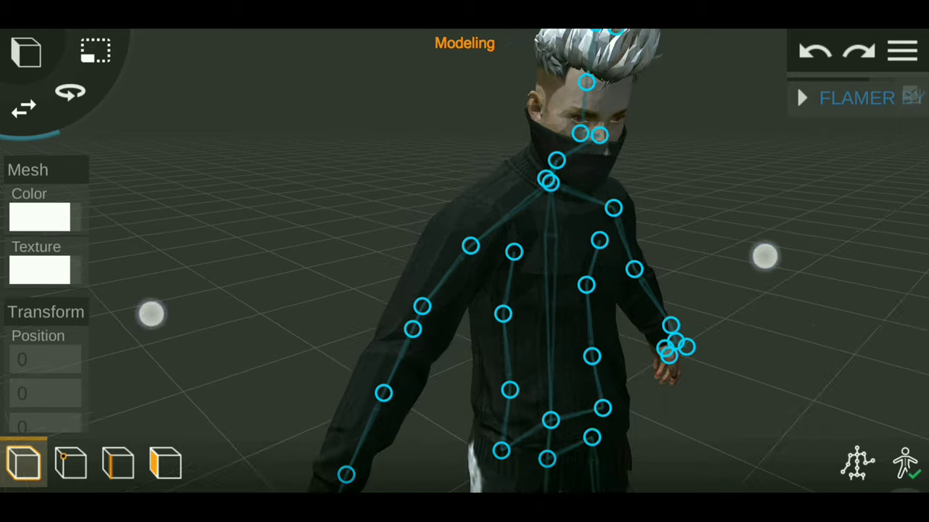
Zoom out and orbit from a higher angle around to the character's front.
scroll(428, 304, down, 3)
scroll(428, 306, down, 3)
scroll(436, 290, down, 2)
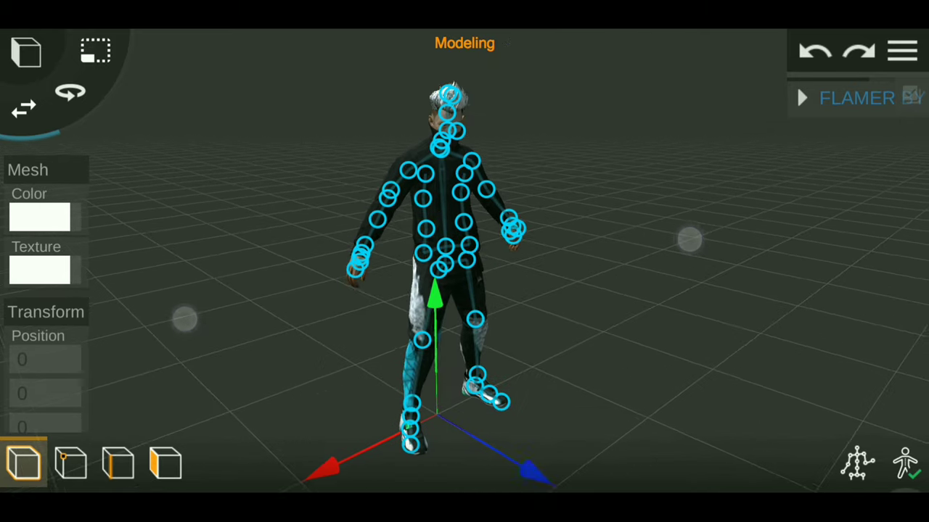
scroll(447, 304, down, 2)
mouse_move(725, 263)
mouse_down()
mouse_move(769, 263)
mouse_move(648, 317)
mouse_up()
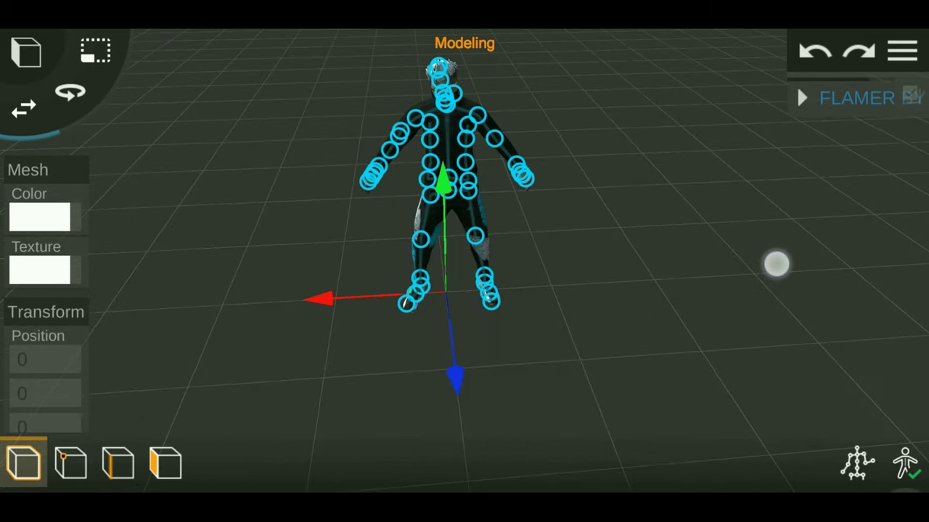
mouse_move(776, 263)
mouse_down()
mouse_move(645, 312)
mouse_move(744, 282)
mouse_move(646, 312)
mouse_move(725, 269)
mouse_move(674, 298)
mouse_up()
drag(228, 363, 139, 356)
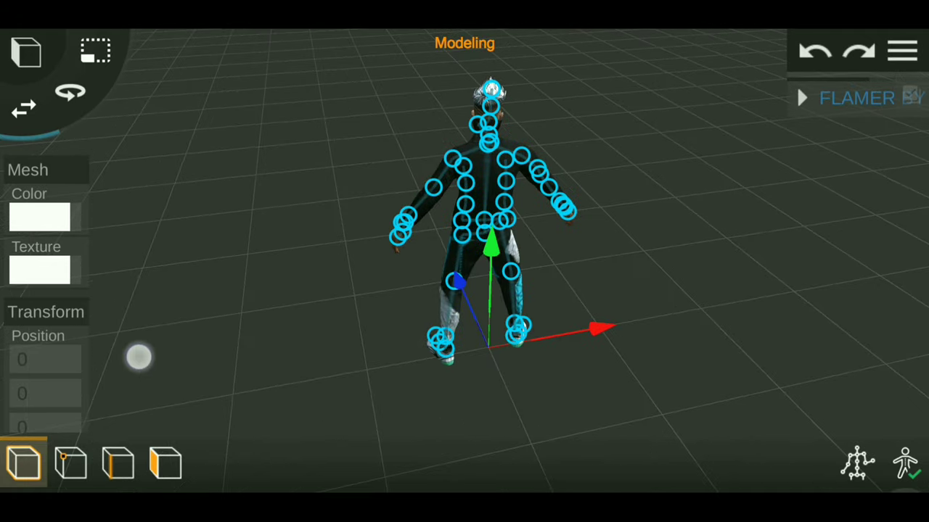
mouse_move(719, 283)
mouse_down()
mouse_move(123, 362)
mouse_move(682, 309)
mouse_up()
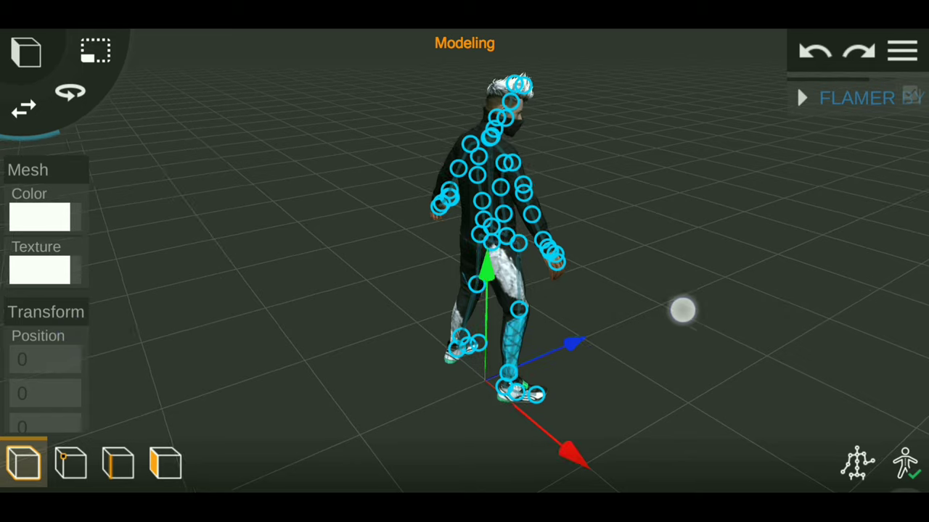
mouse_move(733, 290)
mouse_down()
mouse_move(692, 318)
mouse_move(638, 327)
mouse_up()
drag(219, 393, 85, 351)
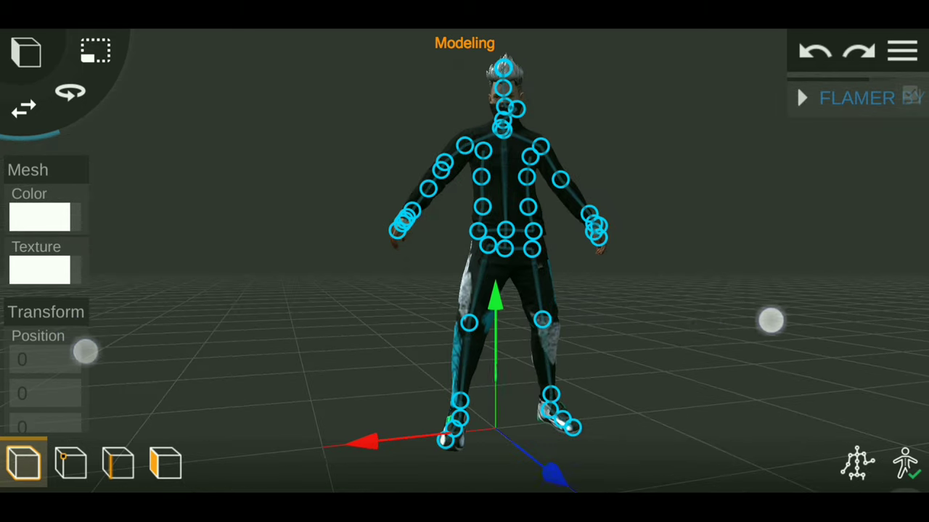
Pull back to view from above, then zoom in close on the rig's head and neck.
drag(678, 340, 735, 286)
drag(167, 353, 193, 346)
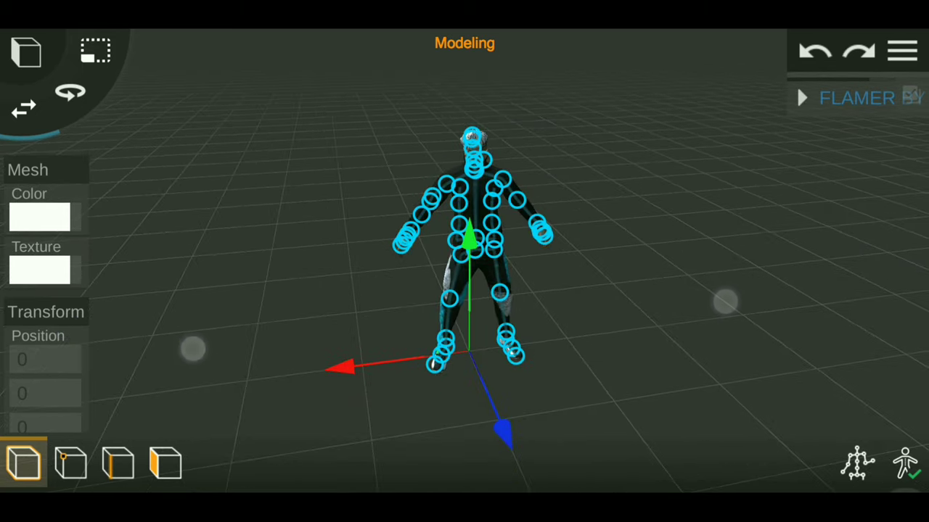
drag(724, 301, 777, 135)
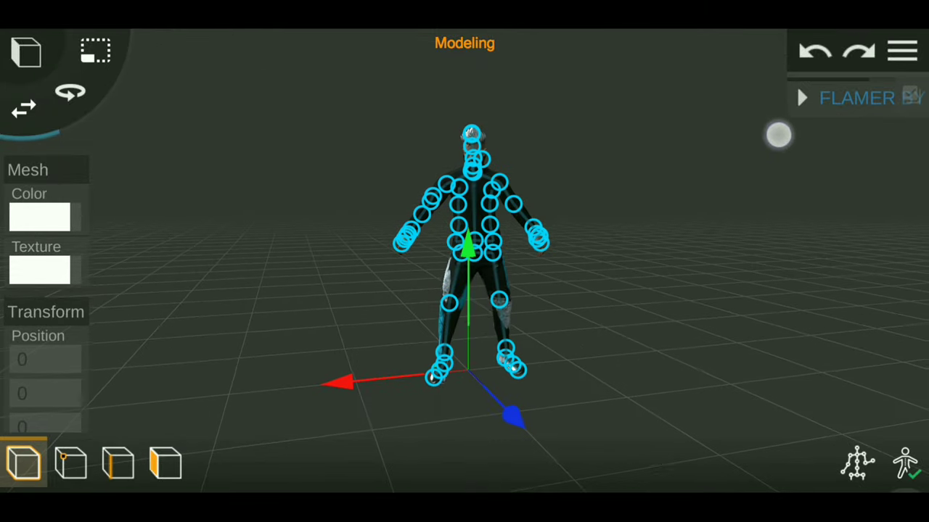
drag(711, 252, 762, 263)
drag(178, 341, 151, 350)
drag(762, 263, 776, 268)
drag(152, 351, 141, 354)
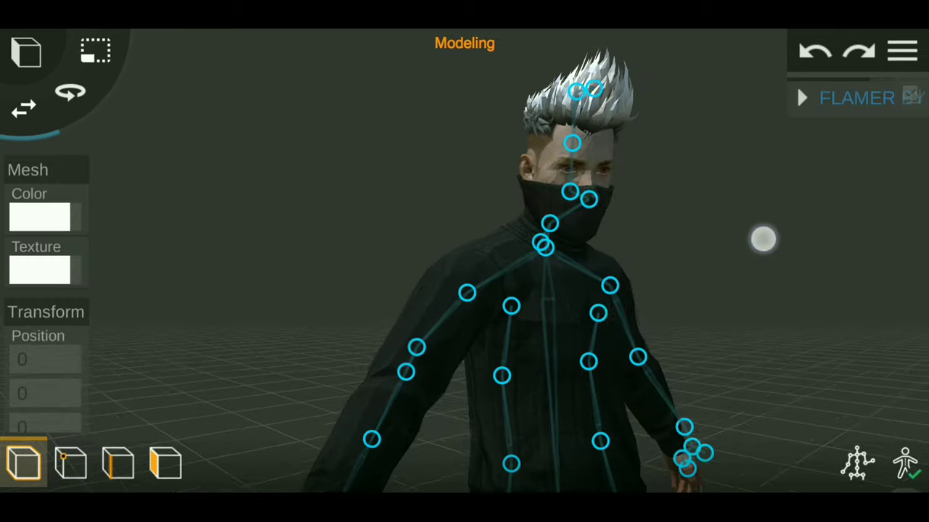
Zoom in toward the character's head and select the neck bone.
drag(762, 238, 728, 232)
drag(207, 294, 167, 313)
mouse_move(728, 232)
mouse_down()
mouse_move(769, 239)
mouse_move(751, 255)
mouse_move(666, 276)
mouse_up()
click(666, 261)
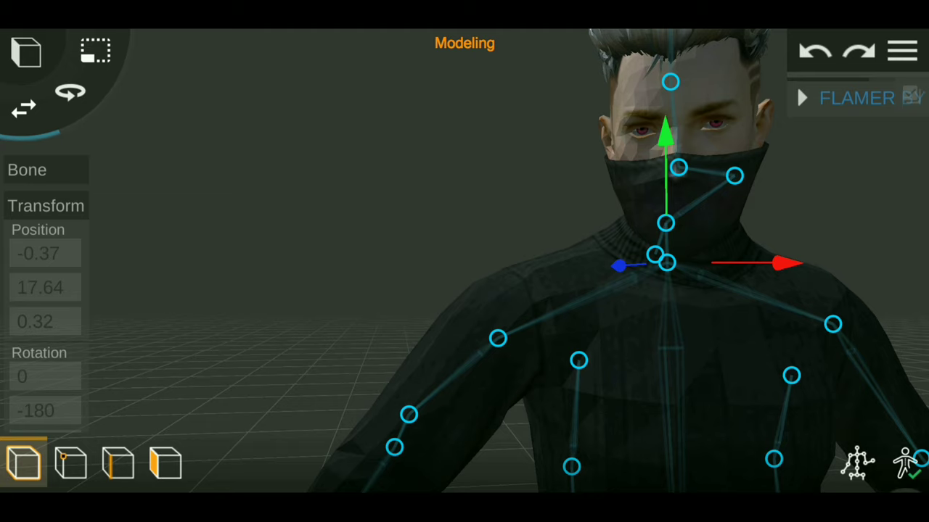
Rotate the neck bone so the head turns slightly sideways.
drag(851, 219, 812, 213)
drag(206, 259, 211, 265)
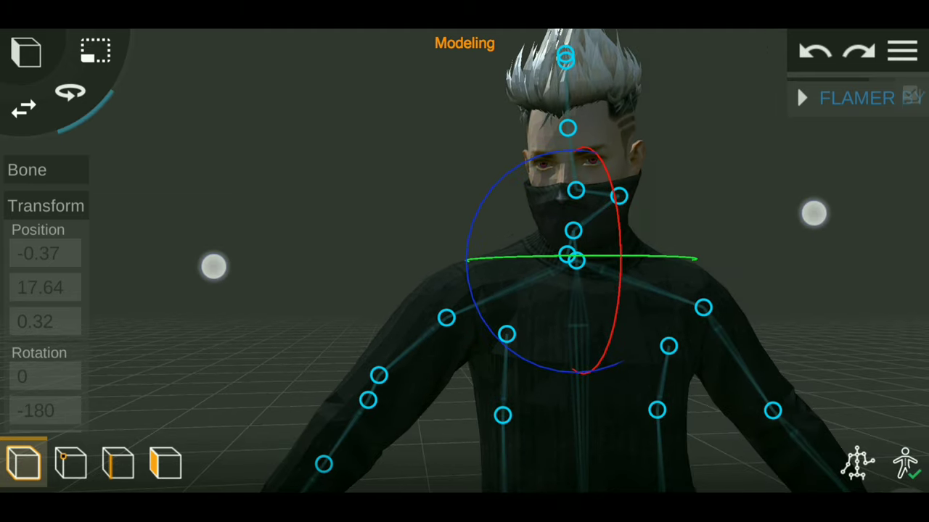
mouse_move(626, 225)
mouse_down()
mouse_move(633, 272)
mouse_move(643, 224)
mouse_up()
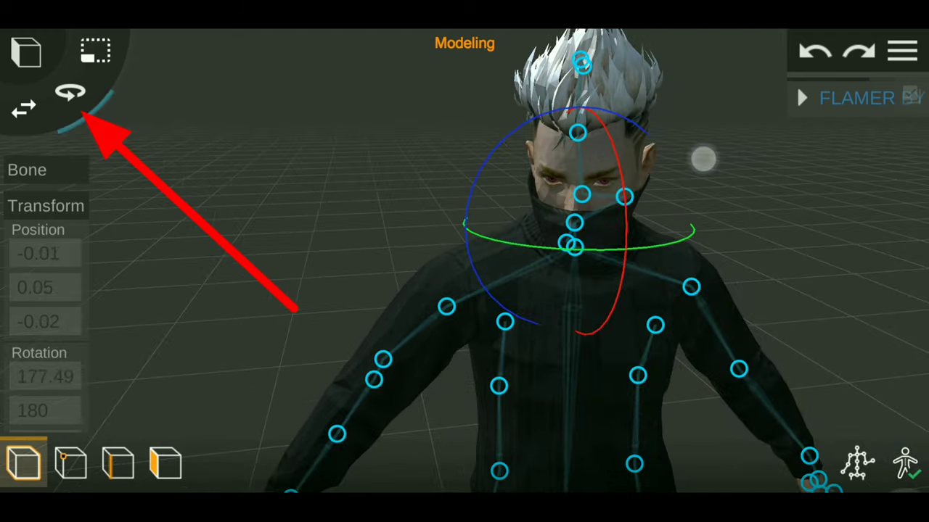
mouse_move(703, 207)
mouse_down()
mouse_move(640, 264)
mouse_move(641, 189)
mouse_up()
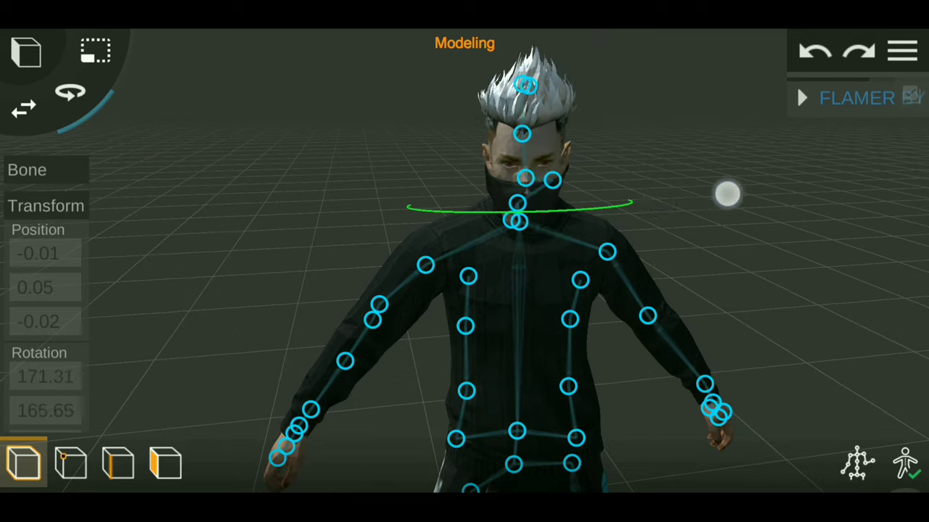
mouse_move(726, 193)
mouse_down()
mouse_move(601, 207)
mouse_move(730, 215)
mouse_move(609, 214)
mouse_move(694, 199)
mouse_move(619, 208)
mouse_move(679, 206)
mouse_move(671, 205)
mouse_up()
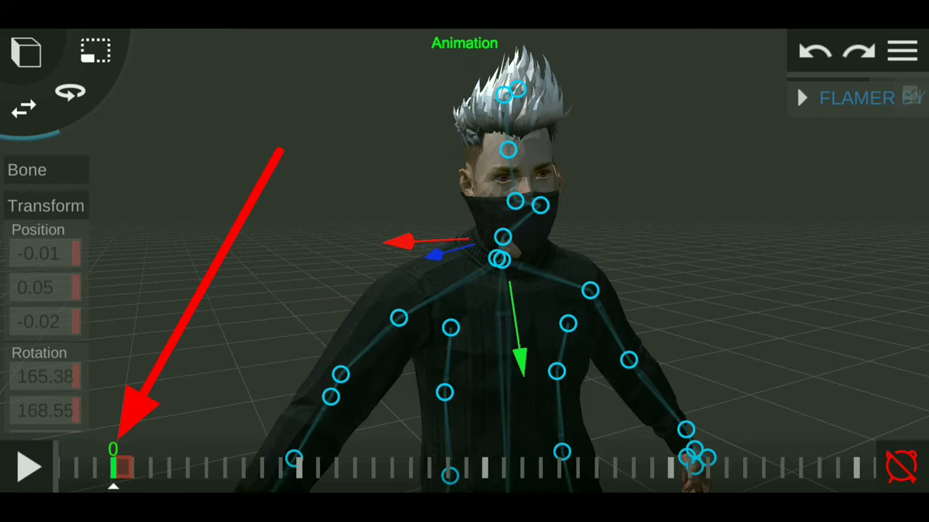
Pose the neck bone turning the head for keyframes at frames 10, 20 and 30.
drag(235, 458, 199, 455)
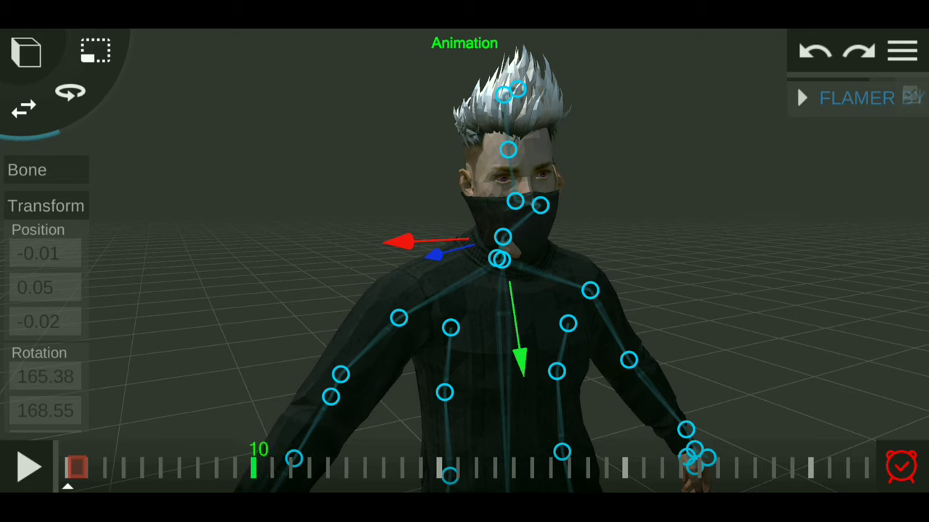
drag(588, 290, 596, 315)
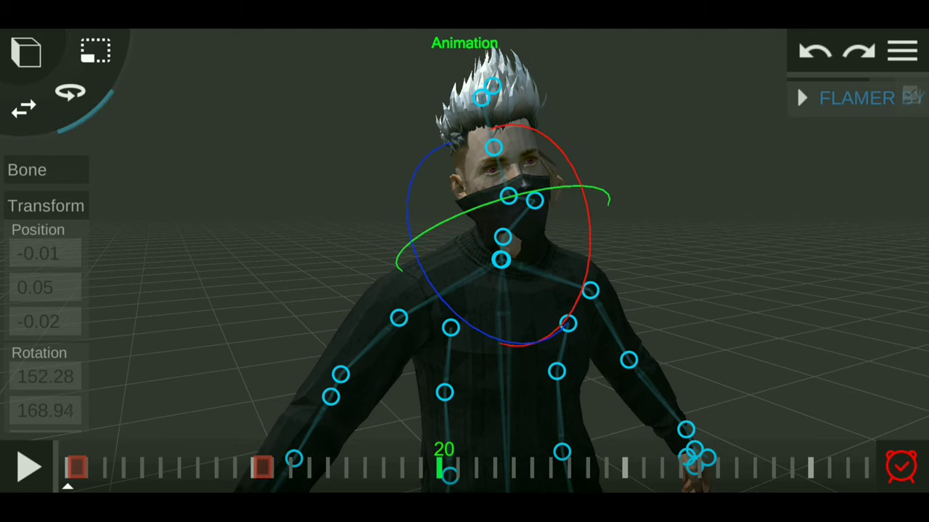
drag(584, 137, 581, 175)
click(624, 468)
mouse_move(603, 244)
mouse_down()
mouse_move(742, 241)
mouse_move(731, 246)
mouse_up()
Pose the head at frames 40, 50 and 60, record the frame-60 keyframe, and deselect the bone.
click(816, 468)
click(462, 242)
click(823, 468)
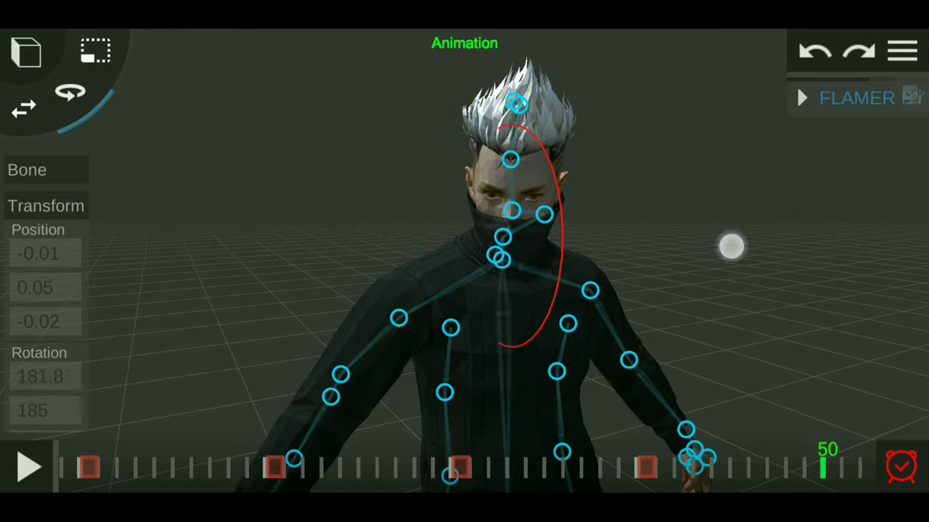
click(500, 258)
drag(722, 460, 149, 452)
click(779, 468)
drag(685, 268, 182, 390)
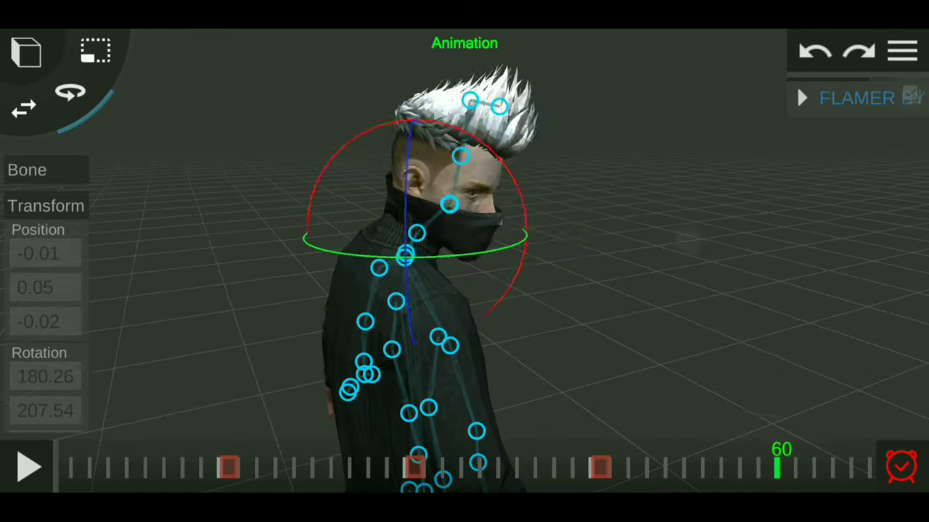
mouse_move(838, 216)
mouse_down()
mouse_move(655, 240)
mouse_move(622, 276)
mouse_up()
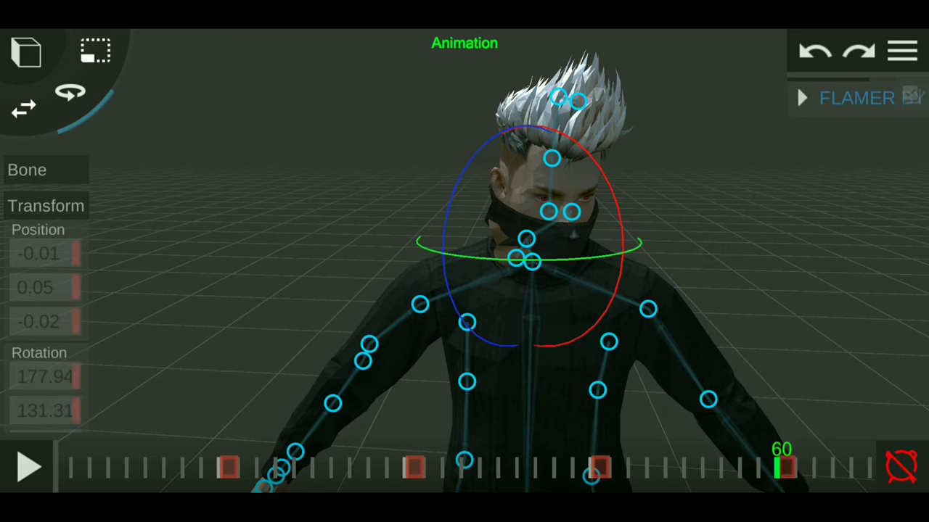
click(29, 468)
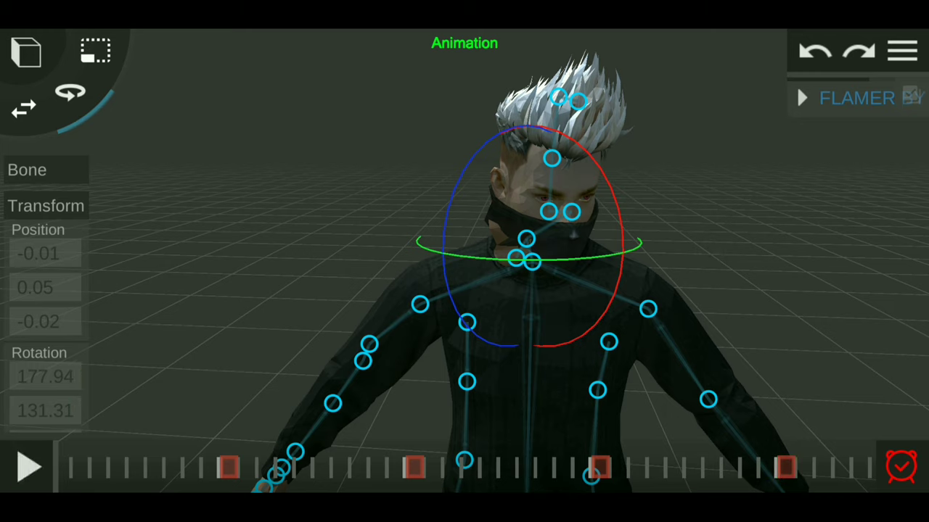
click(27, 102)
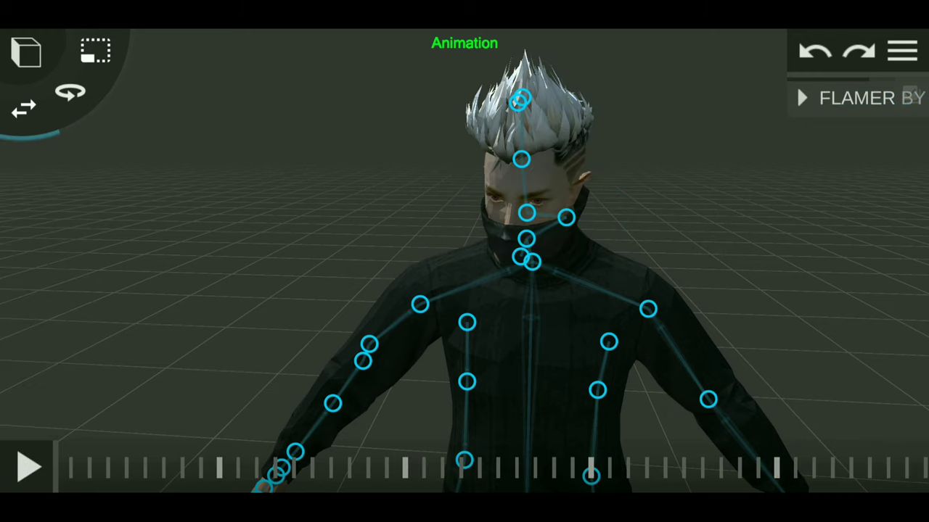
Play the neck-bone head-turn animation twice while zooming out and orbiting around the whole figure.
click(26, 464)
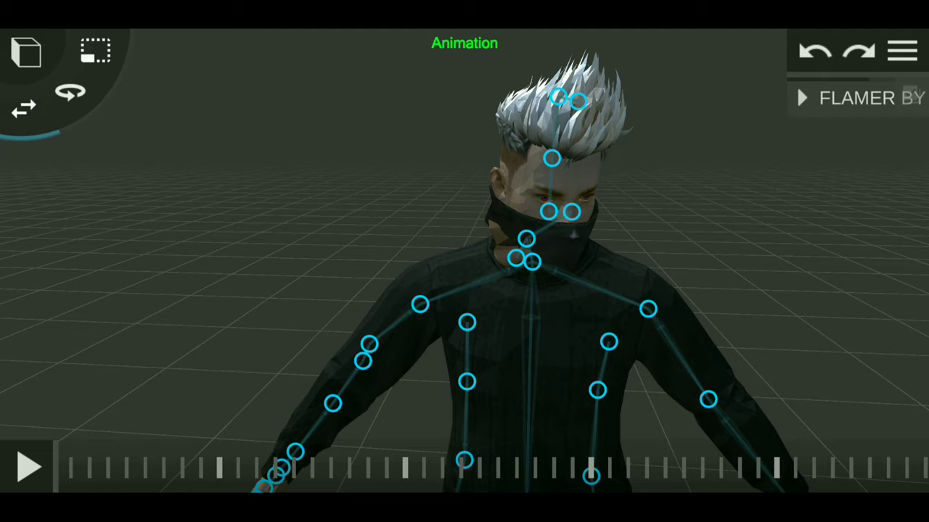
scroll(493, 305, down, 5)
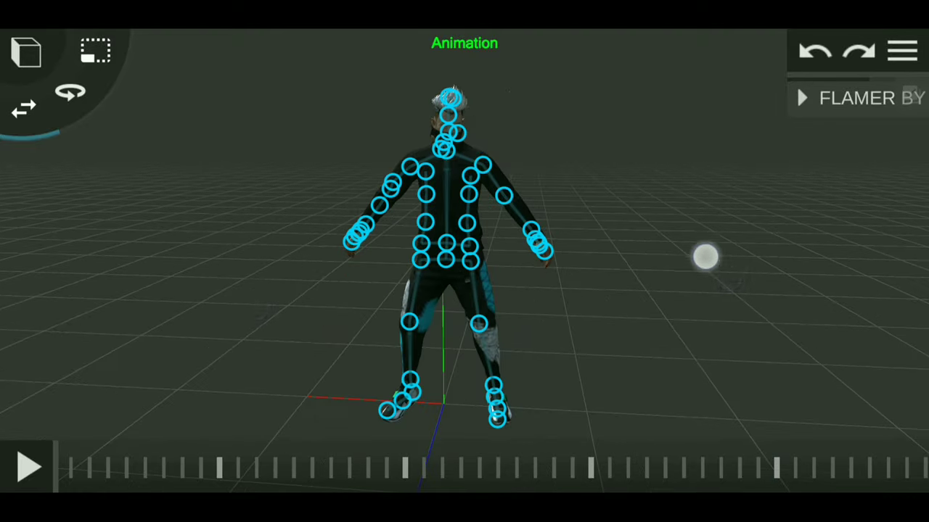
mouse_move(704, 256)
mouse_down()
mouse_move(839, 295)
mouse_move(732, 276)
mouse_up()
click(28, 468)
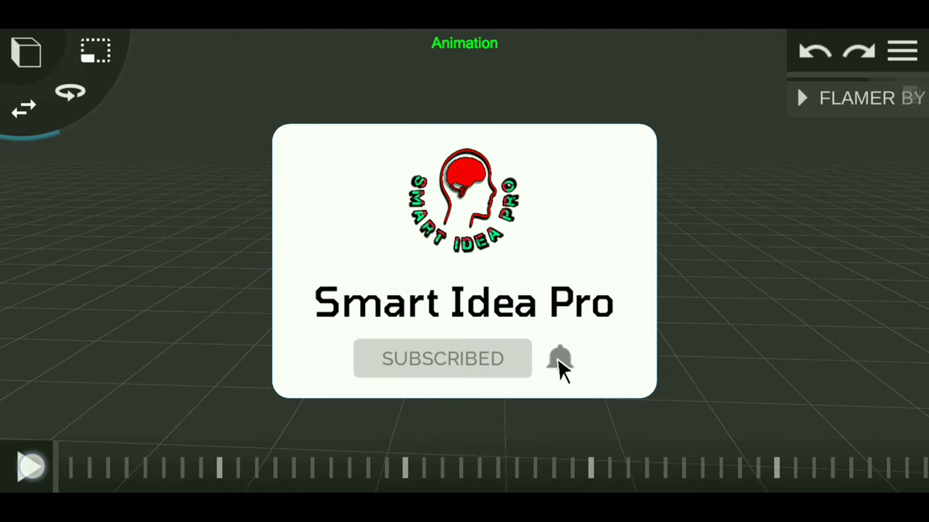
drag(856, 311, 734, 272)
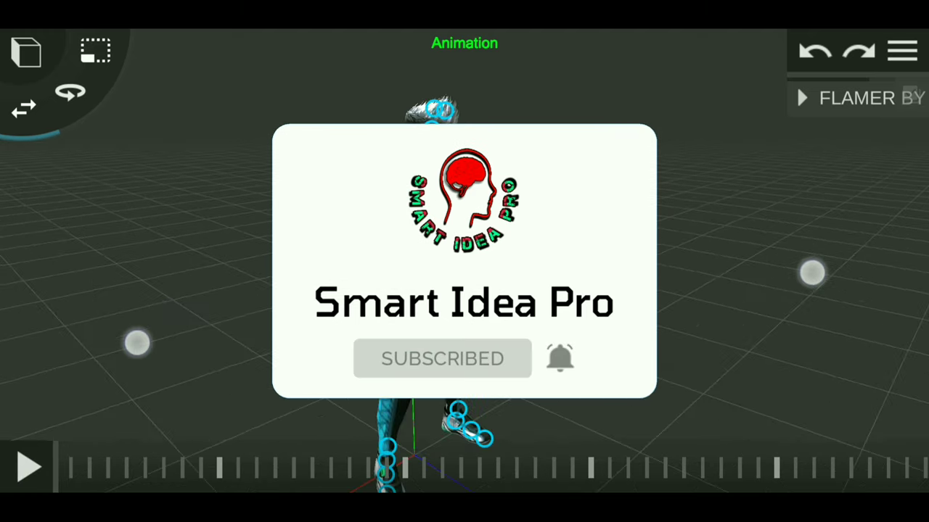
drag(810, 271, 719, 305)
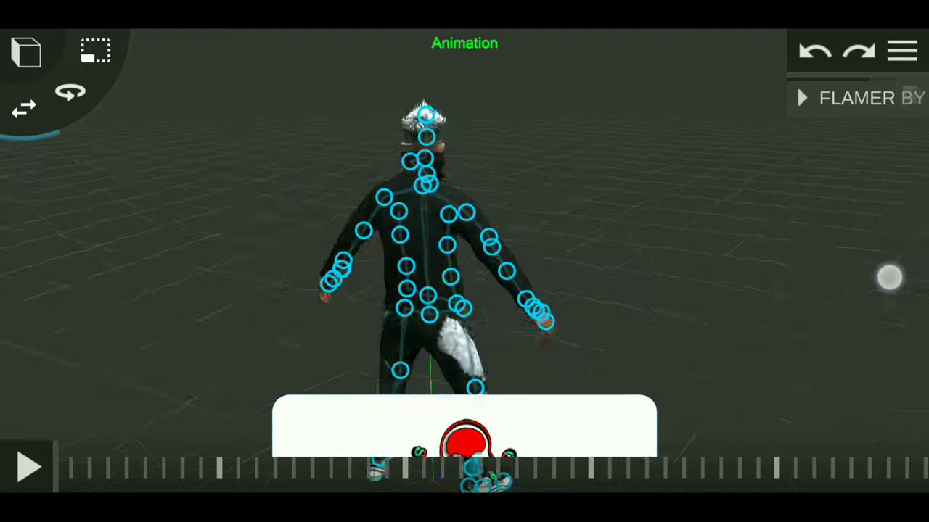